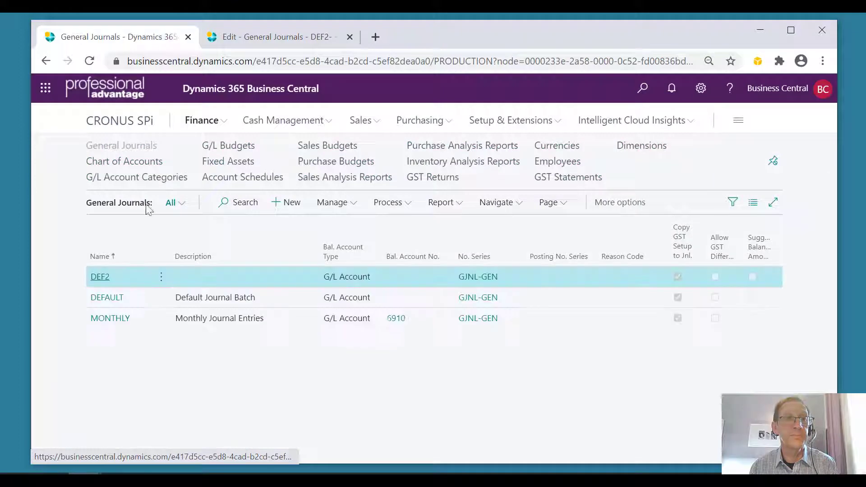
Open the DEFAULT general journal batch and enter a line for G/L account 3320 with an amount of 12.
left_click(109, 304)
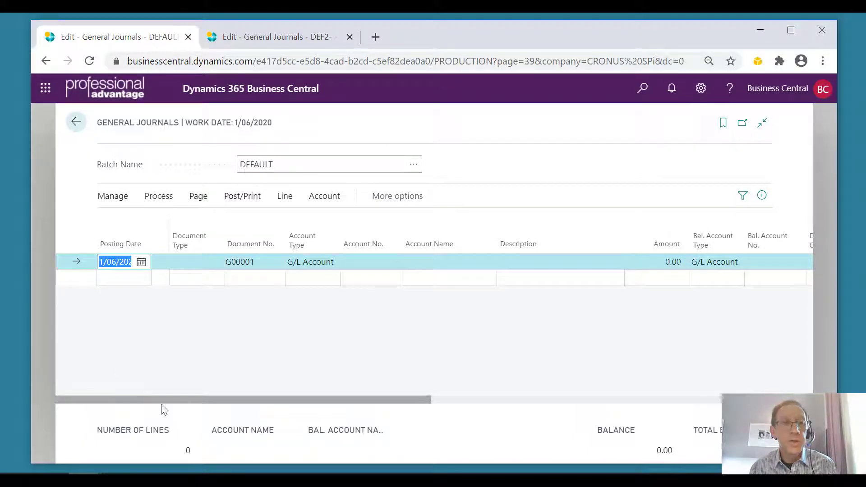
mouse_move(161, 408)
left_mouse_down()
mouse_move(397, 406)
mouse_move(158, 396)
left_mouse_up()
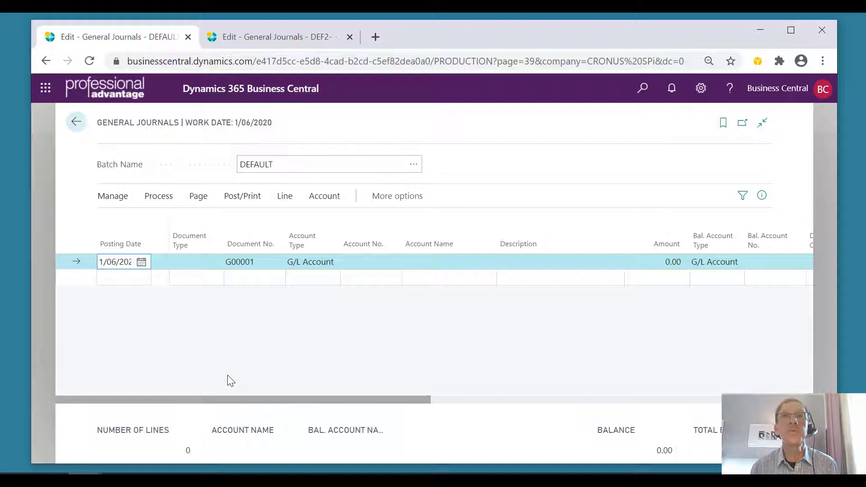
left_click(366, 262)
type("3320")
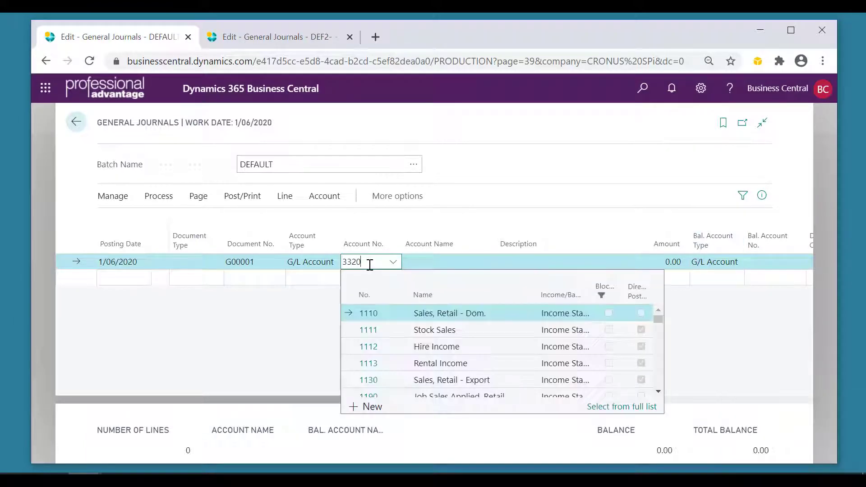
key("Tab")
key("Tab")
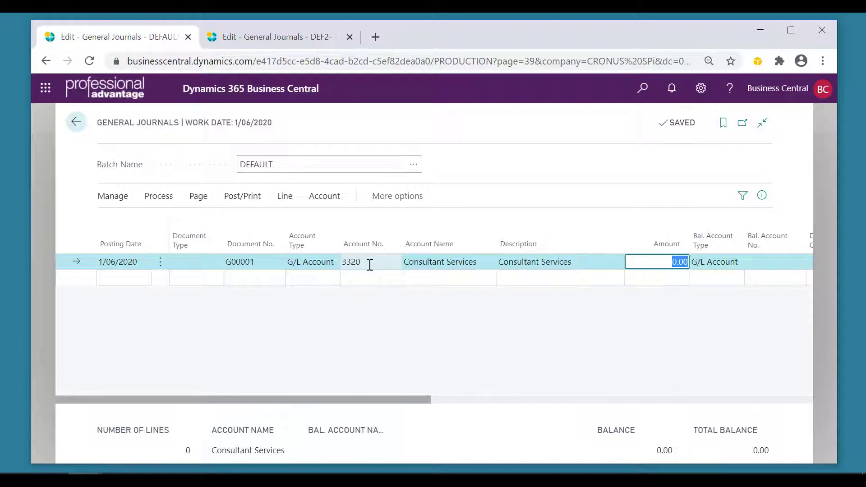
type("12")
key("Tab")
key("Tab")
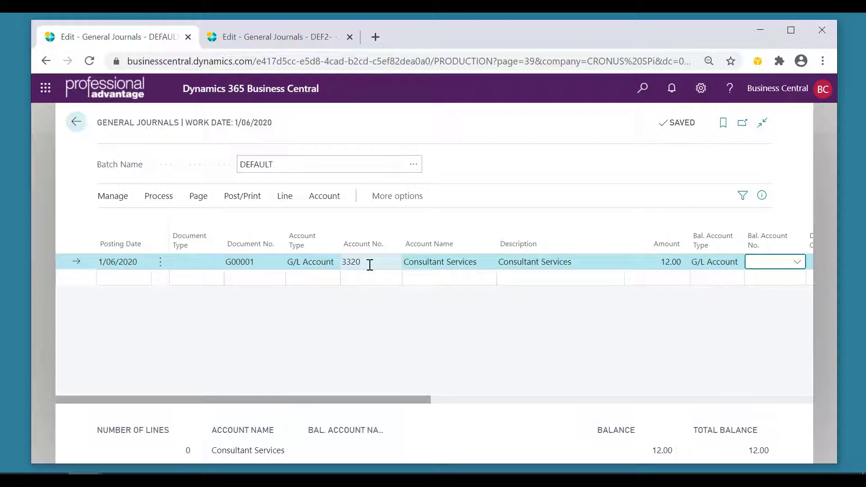
Set the balancing account of the Consultant Services line to 3310 and return to its posting date.
type("3310")
key("Tab")
key("shift+Tab")
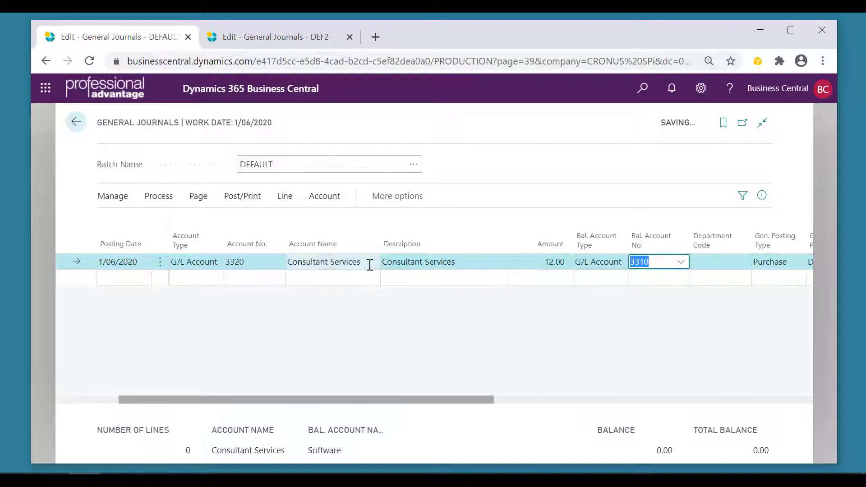
key("shift+Tab")
key("shift+Tab")
key("shift+Tab")
key("shift+Tab")
key("shift+Tab")
key("shift+Tab")
key("shift+Tab")
key("shift+Tab")
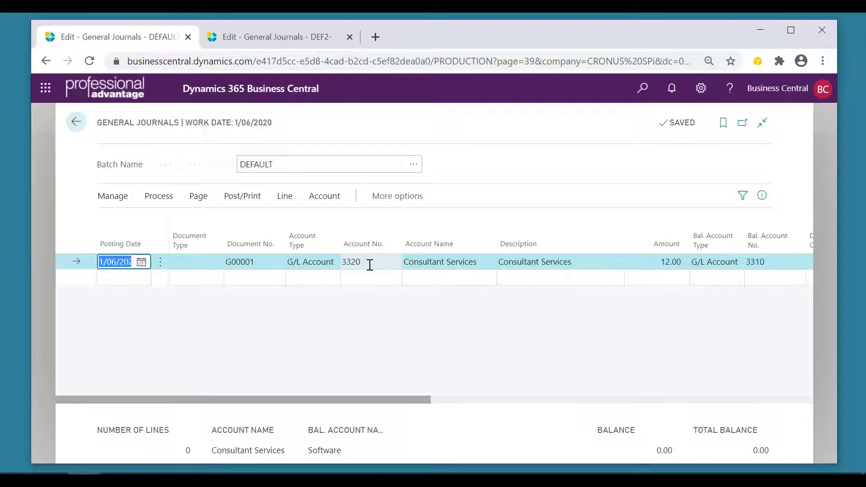
Add a second journal line for G/L account 3110 with an amount of -17.
key("Down")
key("Tab")
key("Tab")
key("Tab")
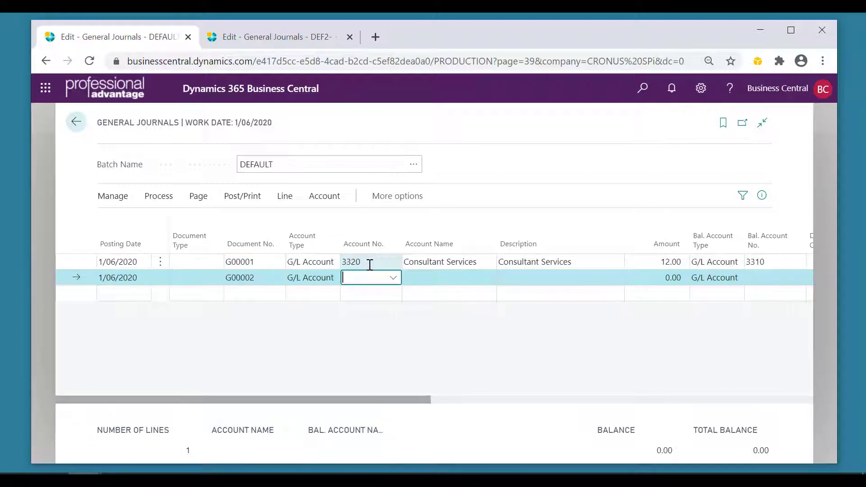
type("3110")
key("Tab")
key("Tab")
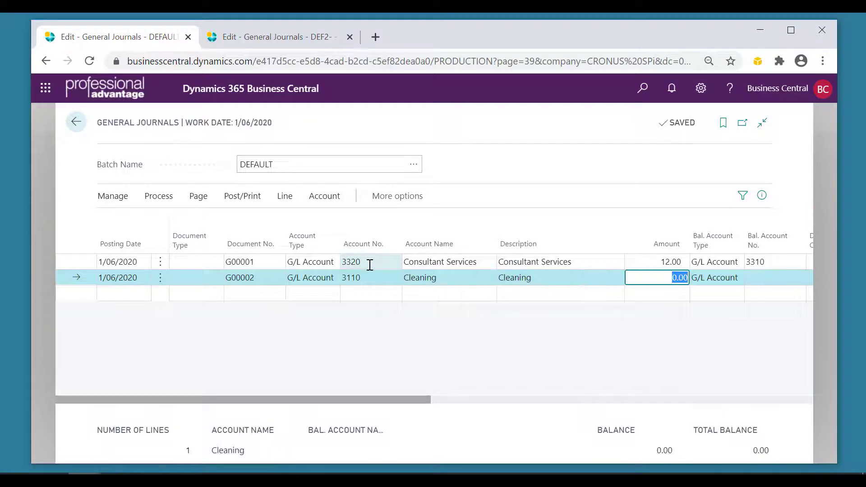
type("-17")
key("Tab")
key("shift+Tab")
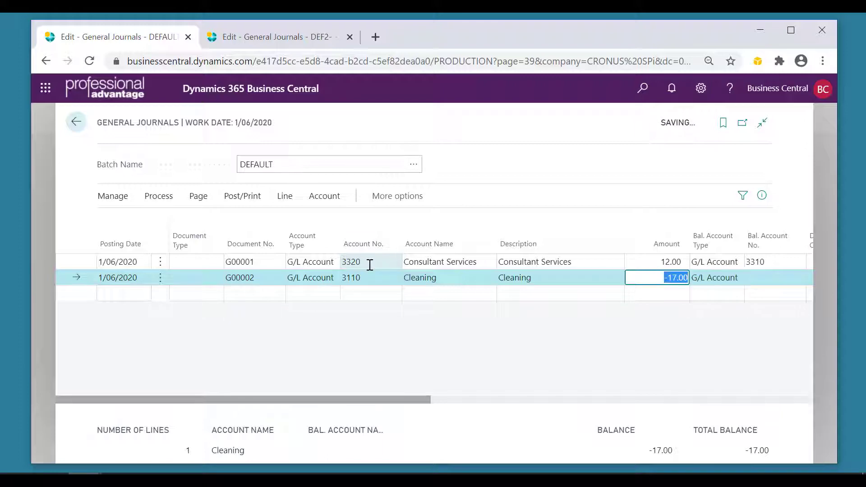
Set the balancing account of the Cleaning line to 3120.
key("Tab")
key("Tab")
type("3")
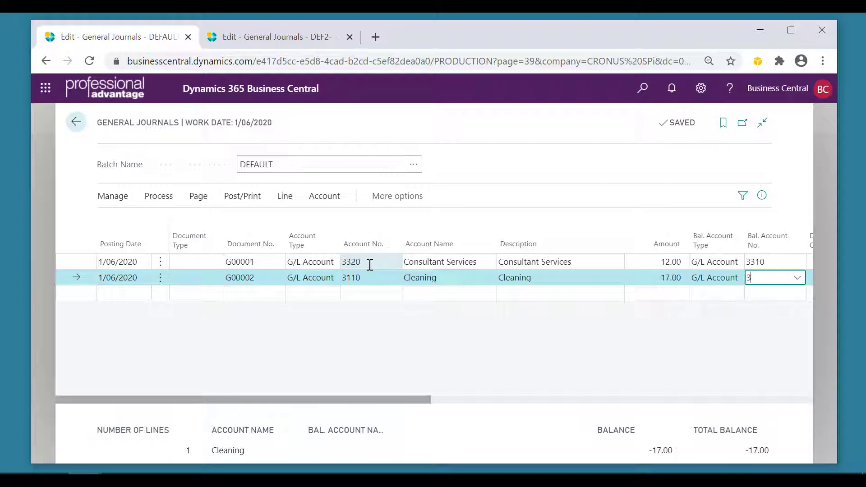
type("120")
left_click(719, 280)
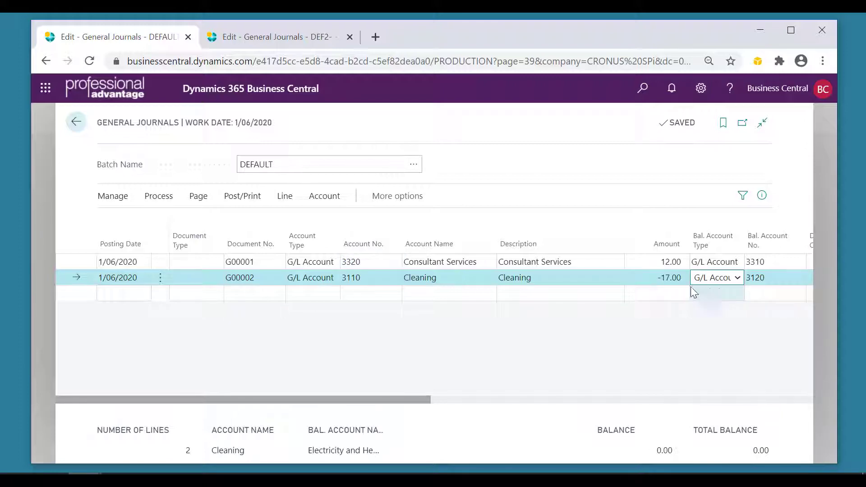
left_click(635, 261)
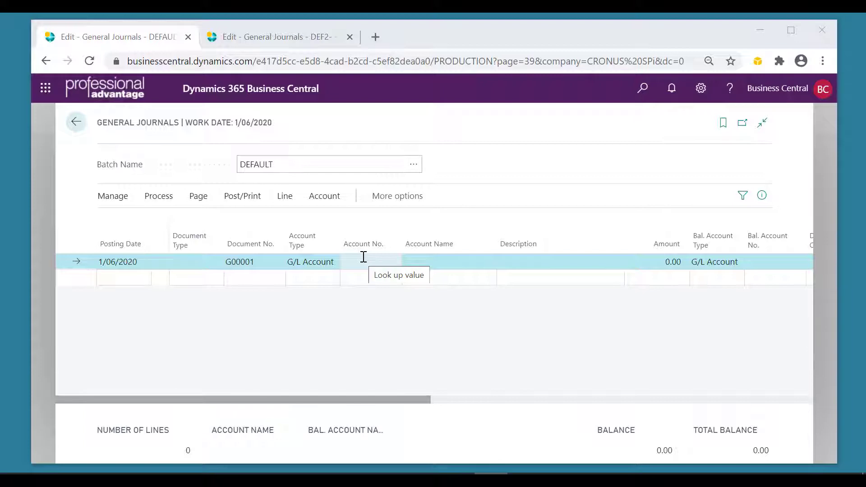
In the empty DEFAULT journal, enter a line for account 3320 with amount 12 and no balancing account, and start the following line.
left_click(367, 265)
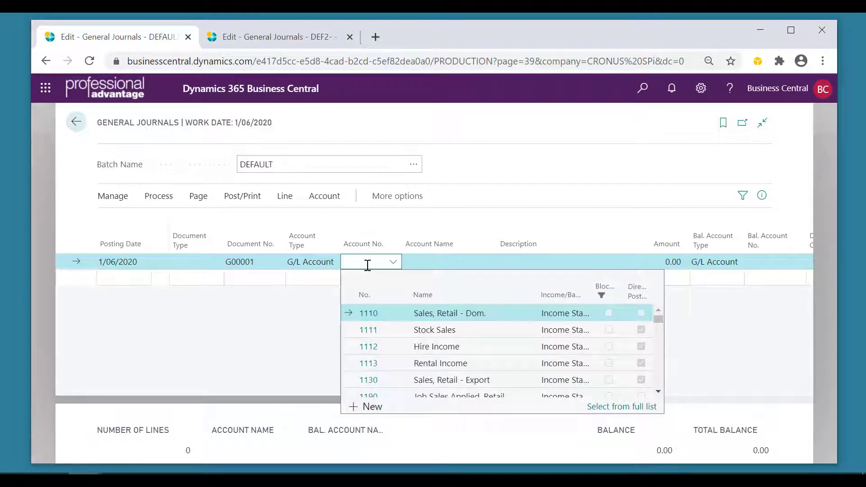
type("3320")
key("Tab")
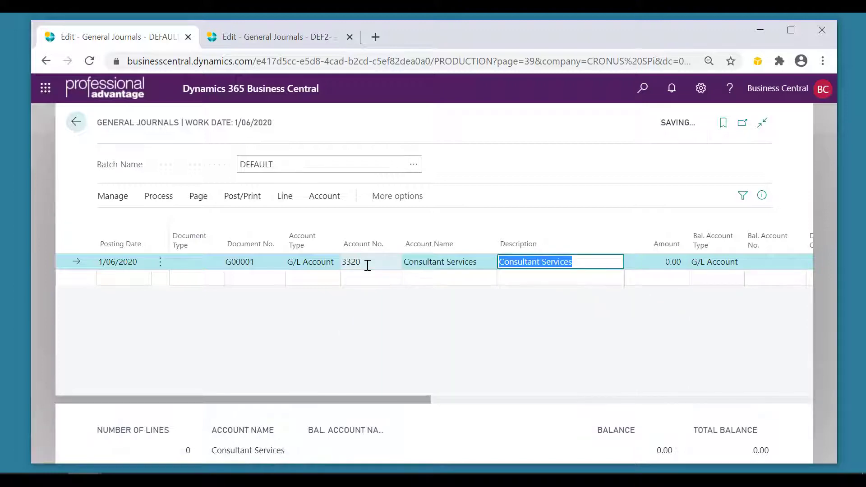
key("Tab")
type("12")
key("Down")
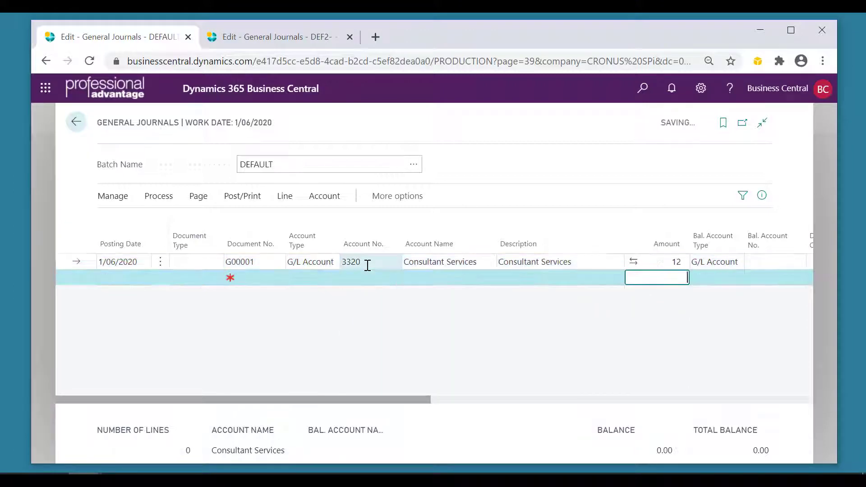
key("shift+Tab")
key("shift+Tab")
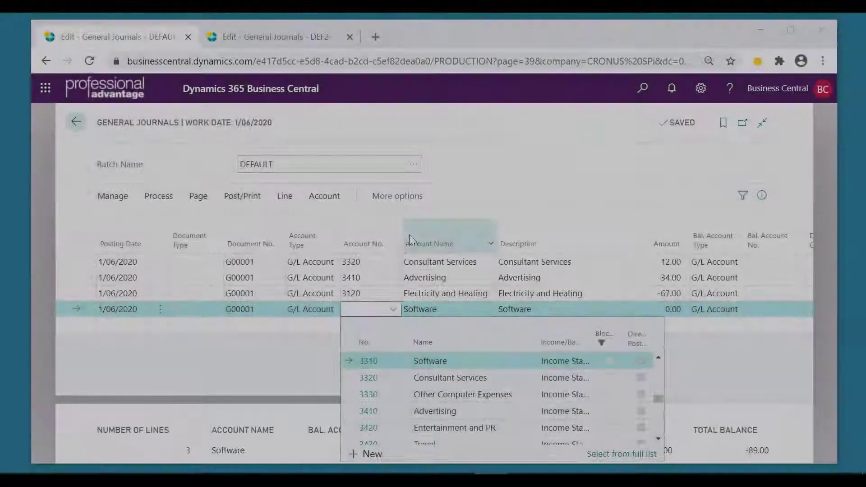
Enter account 3310 with an amount of 70 on the fourth journal line.
type("33")
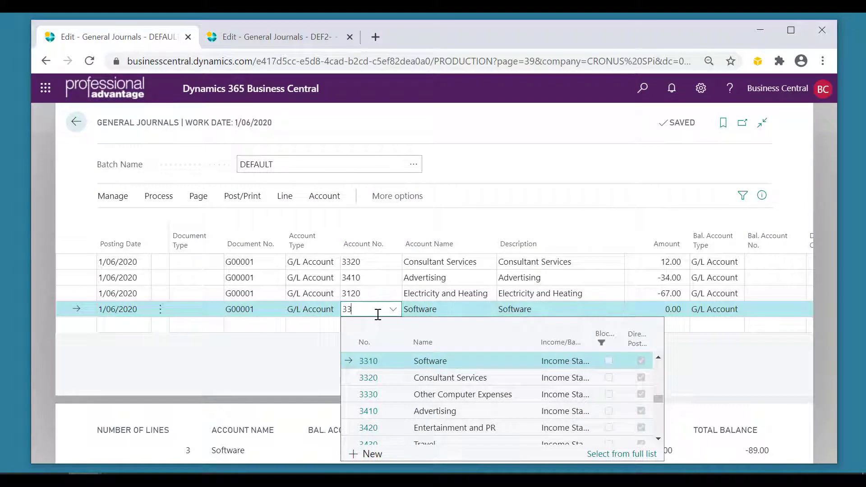
type("10")
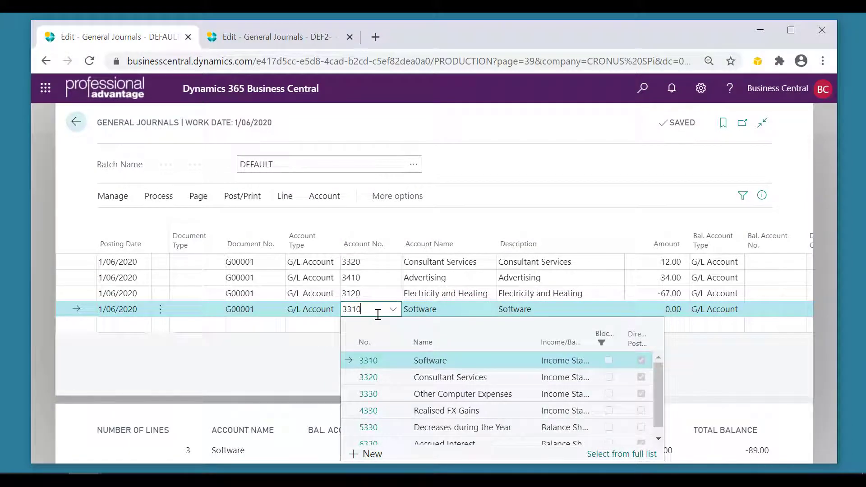
key("Tab")
key("Tab")
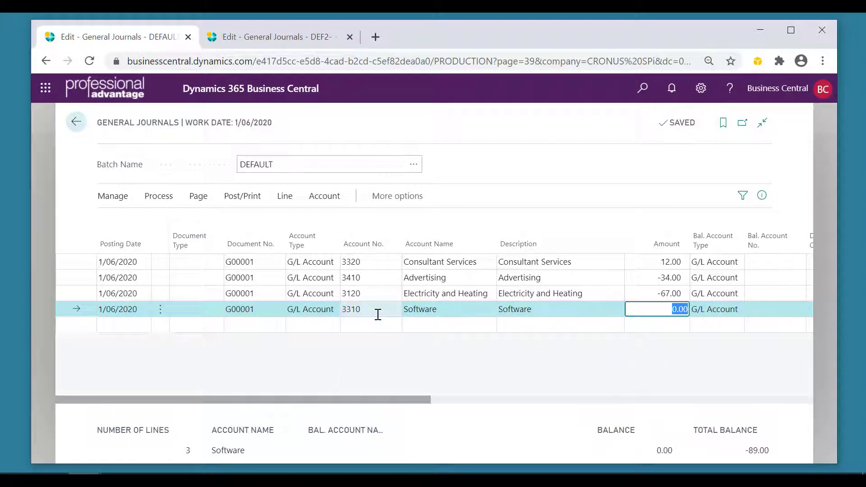
type("70")
key("Return")
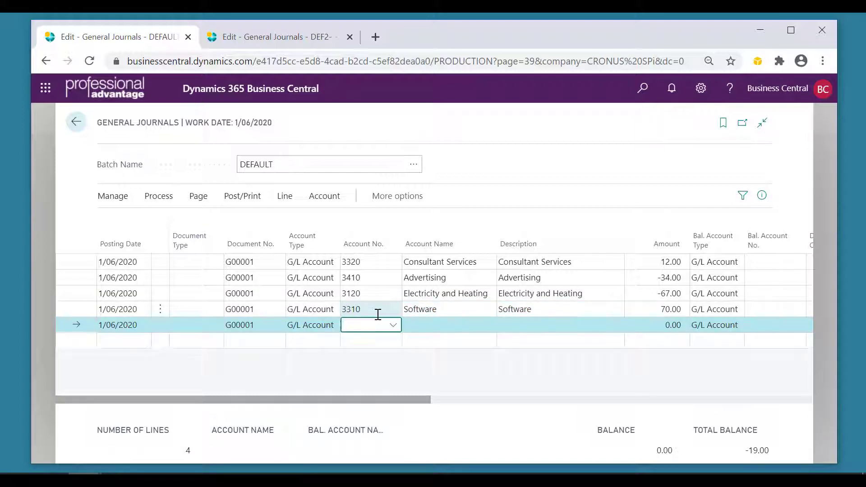
Add a fifth journal line for account 3110 with an amount of 19.
type("3110")
key("Tab")
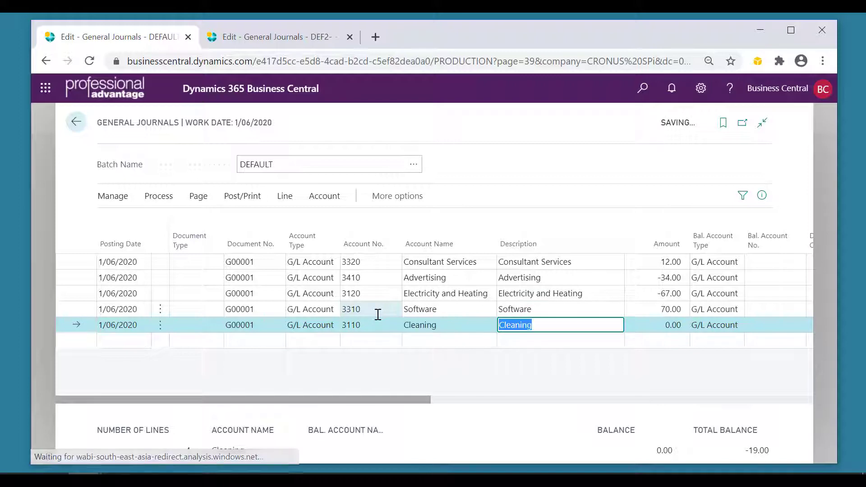
key("Tab")
type("1")
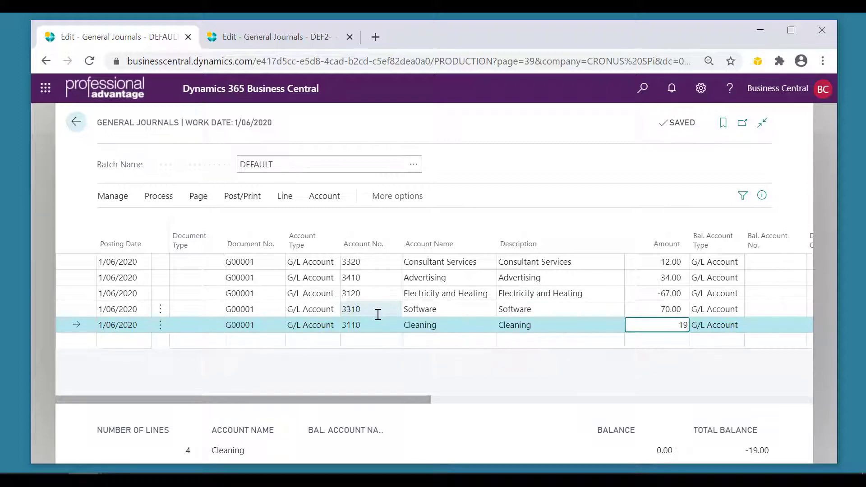
type("9")
key("Up")
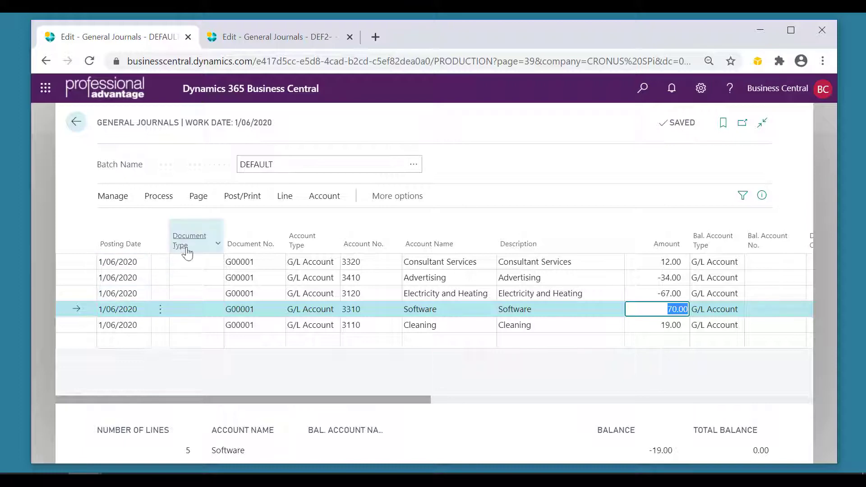
Look at the DEF2 journal in the other browser tab, and check the running balance line by line in the DEFAULT journal.
left_click(280, 41)
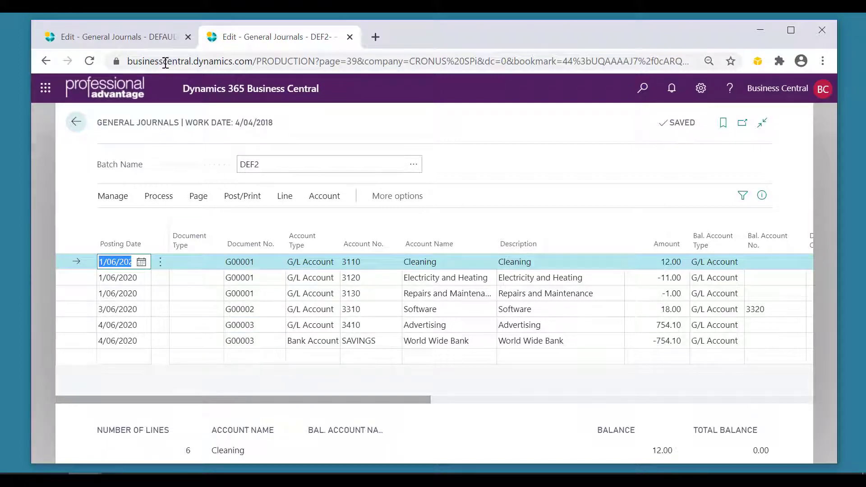
left_click(139, 36)
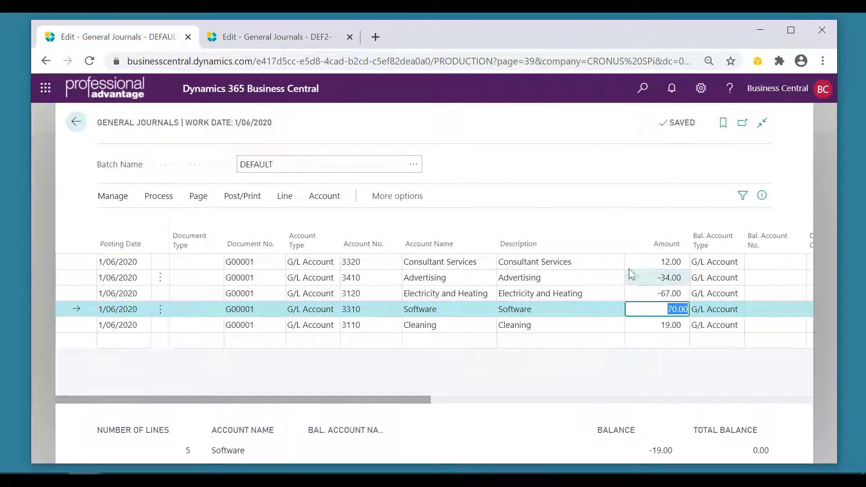
left_click(604, 261)
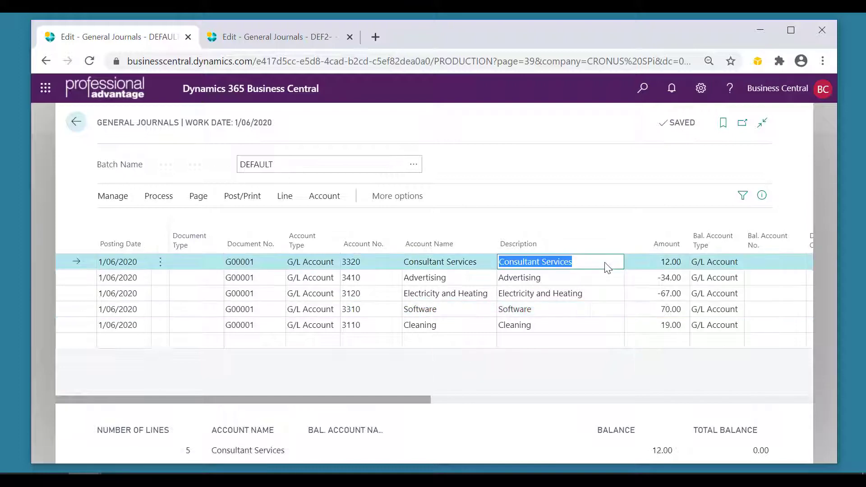
left_click(608, 272)
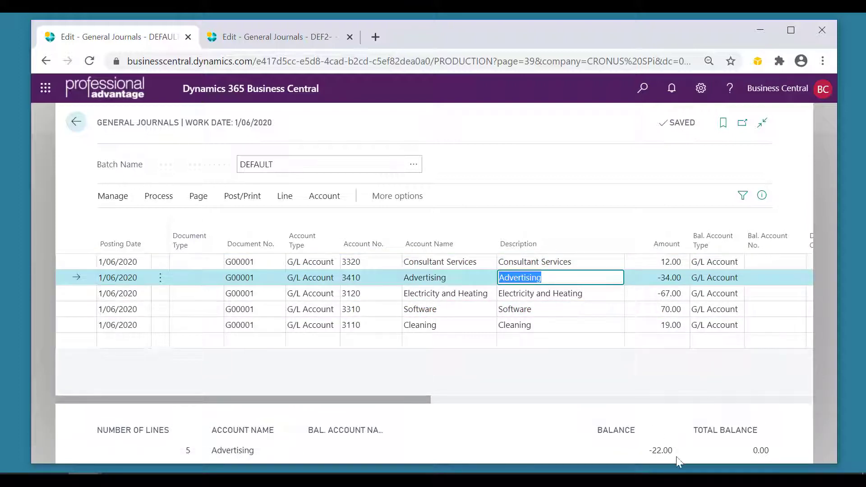
key("Down")
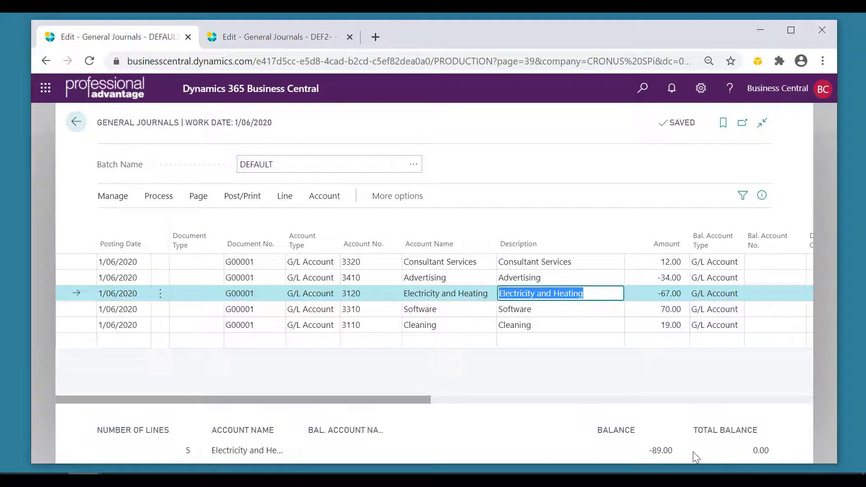
key("Down")
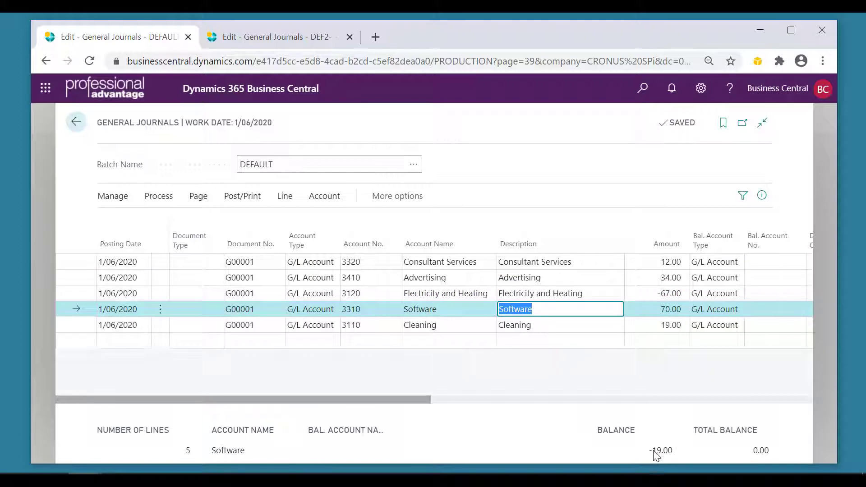
key("Up")
key("Up")
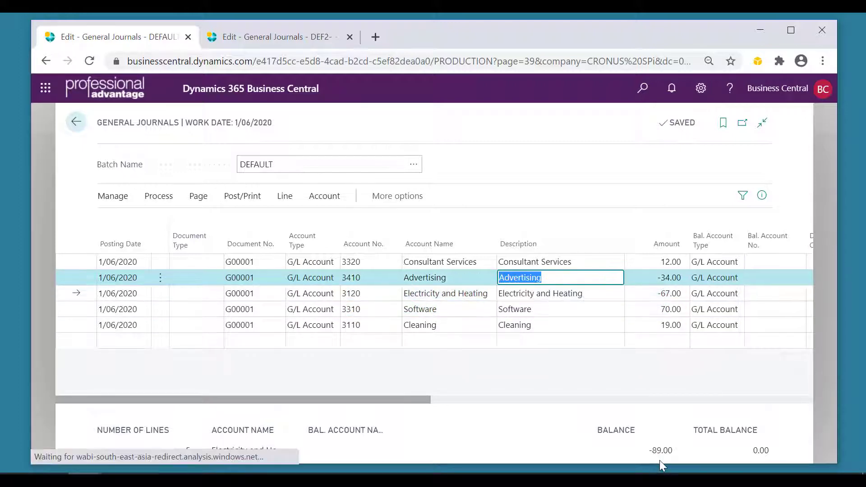
key("Down")
key("Down")
key("Down")
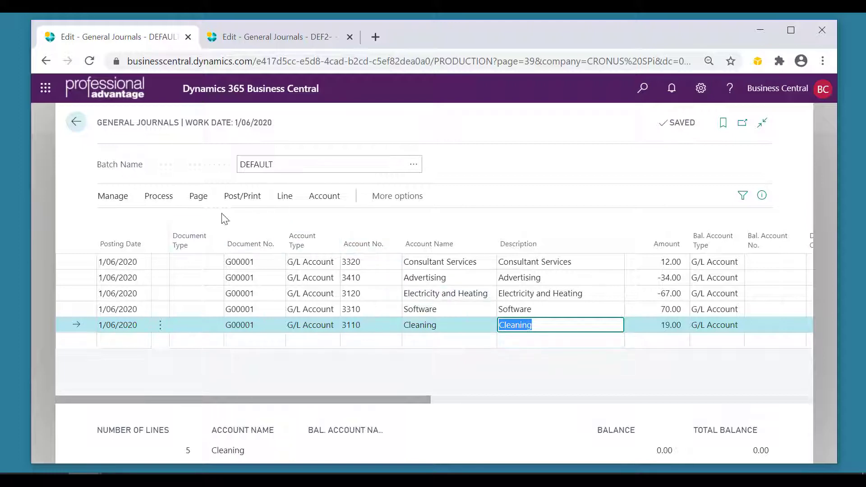
Switch the DEFAULT journal to the simplified layout with fewer columns.
left_click(207, 201)
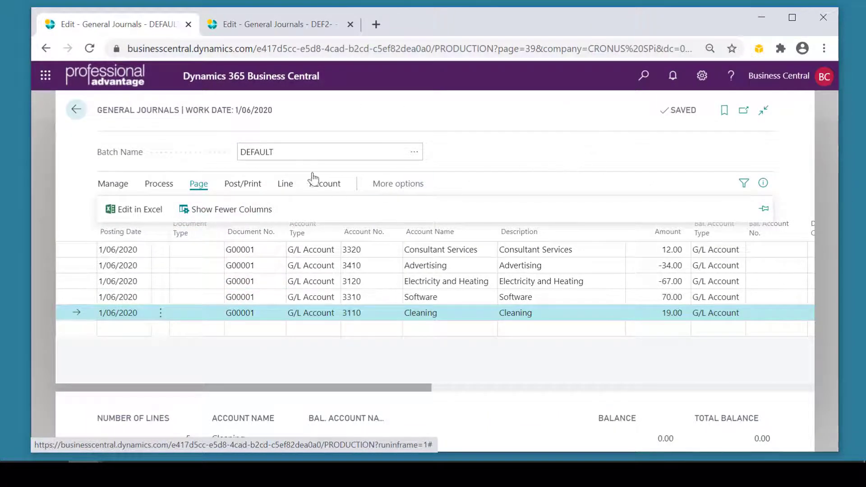
left_click(215, 211)
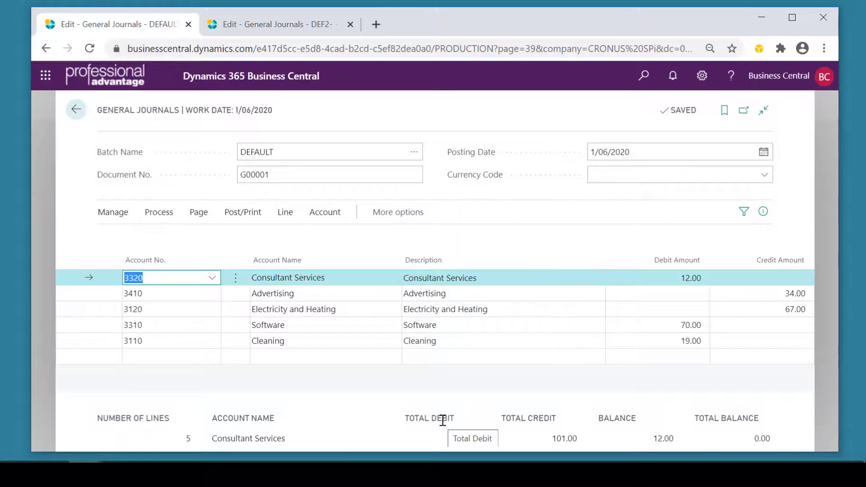
Add a sixth journal line for account 3110 with a credit amount of 20.
left_click(165, 356)
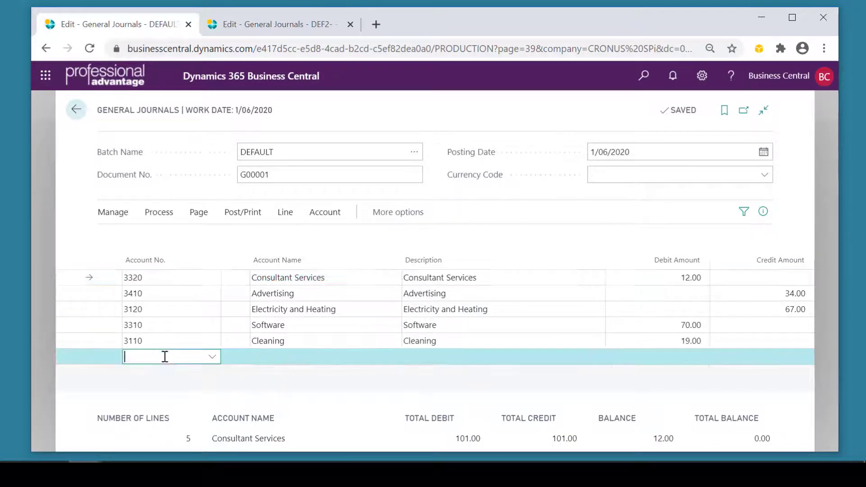
type("3110")
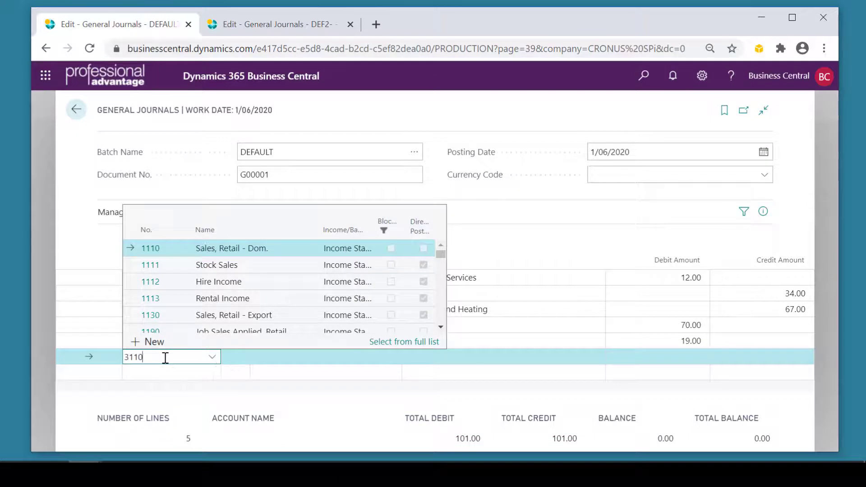
key("Tab")
key("Tab")
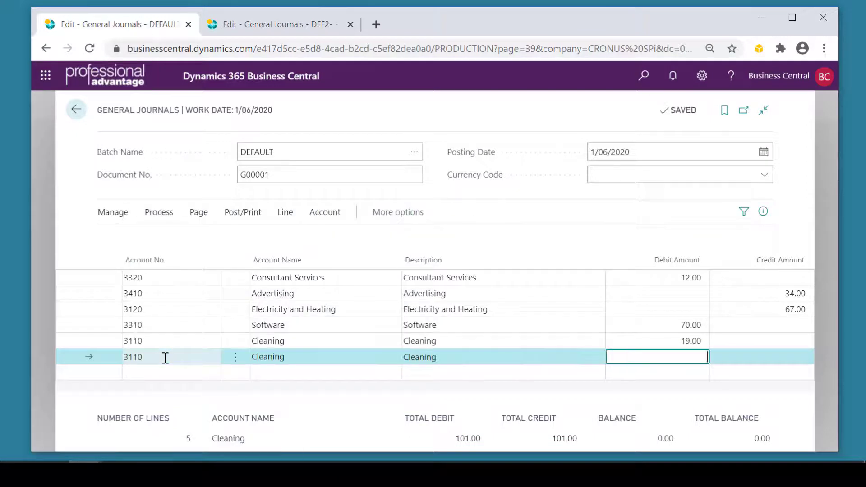
key("Tab")
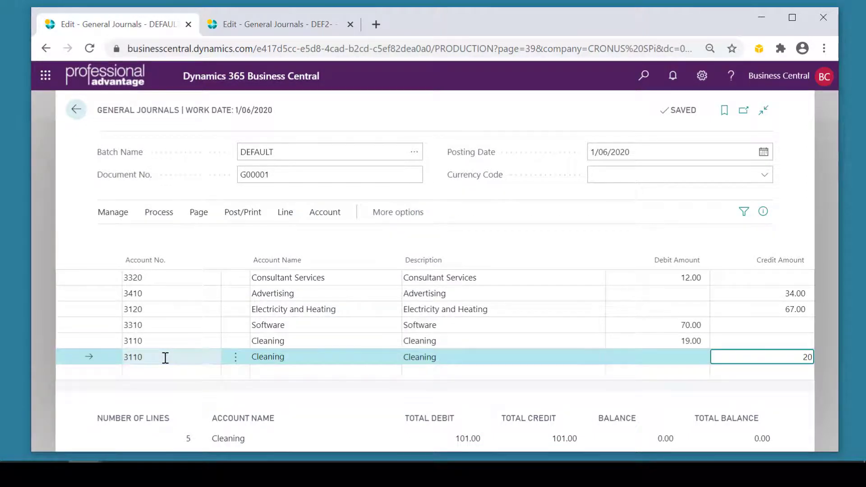
key("Up")
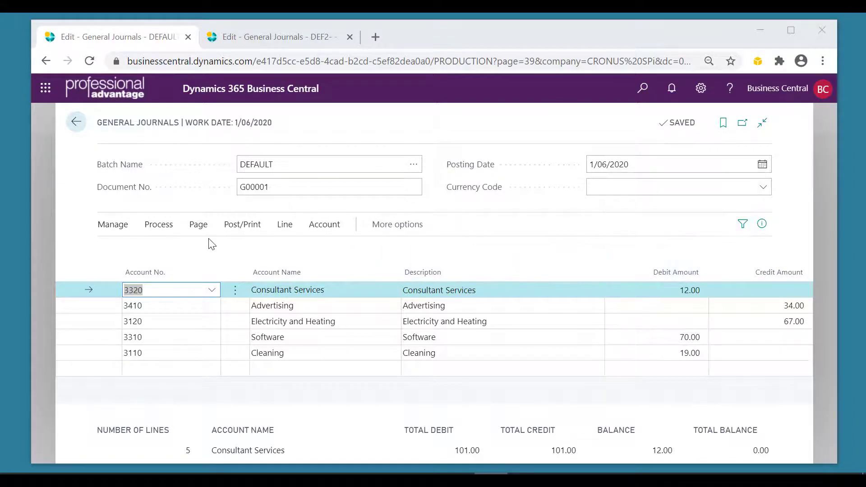
Switch the DEFAULT journal from the simplified layout back to showing more columns.
left_click(191, 228)
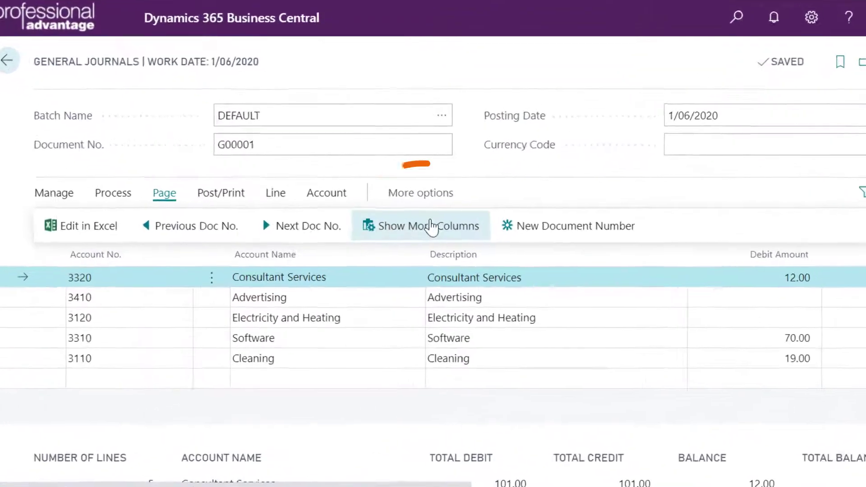
left_click(430, 227)
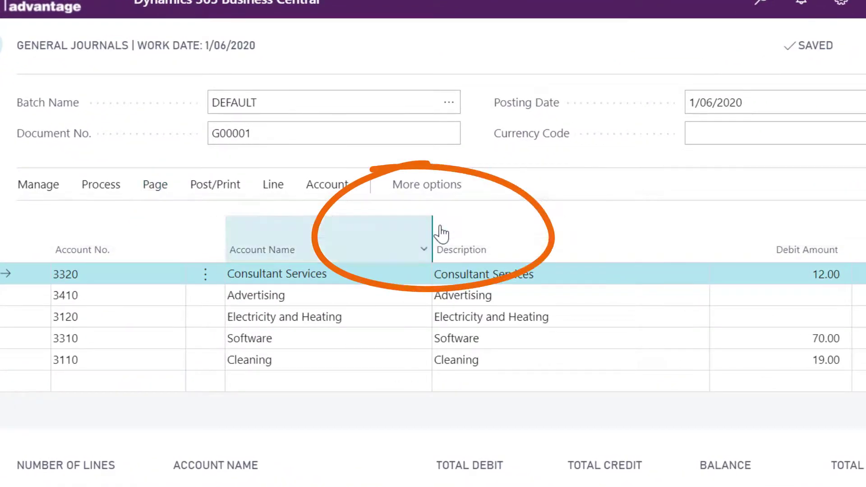